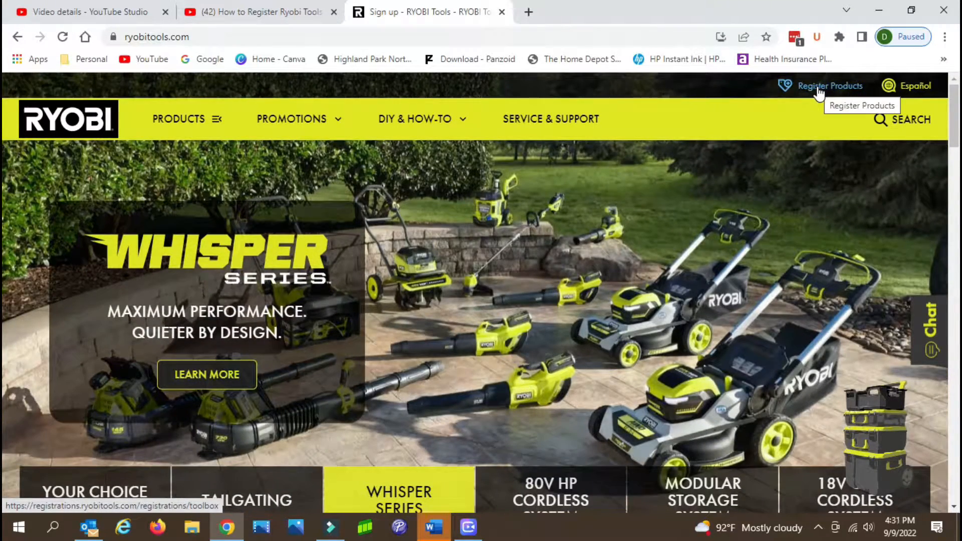
Open the product registration page of the RYOBI website
{"action": "left_click", "coordinate": [818, 90]}
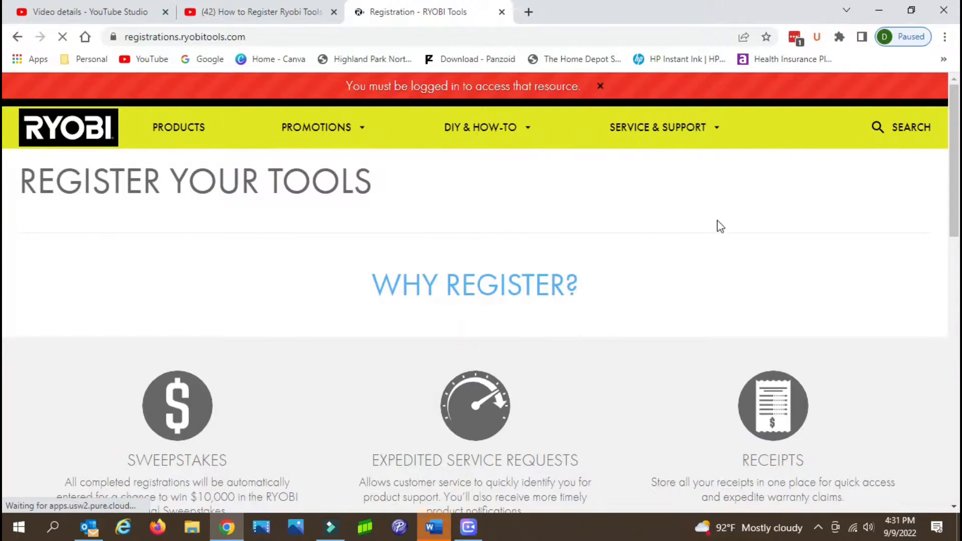
{"action": "scroll", "coordinate": [639, 356], "scroll_direction": "down", "scroll_amount": 2}
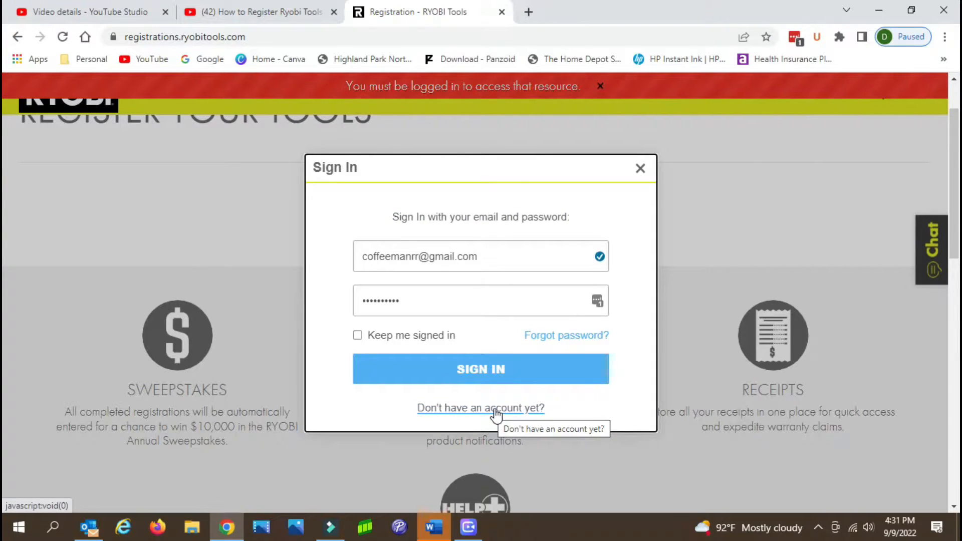
Look over the new-account sign-up form down to its consent options, and return to the sign-in form
{"action": "left_click", "coordinate": [496, 410]}
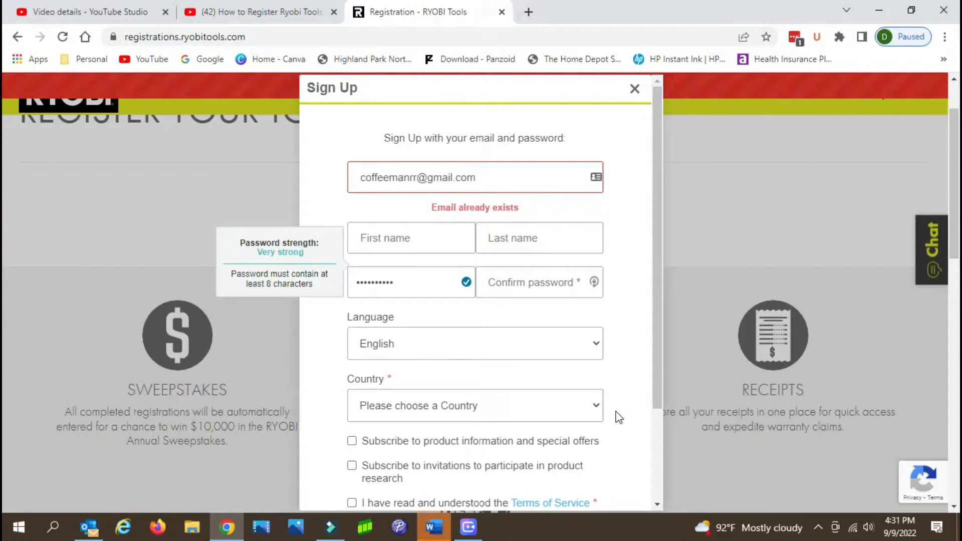
{"action": "scroll", "coordinate": [619, 417], "scroll_direction": "down", "scroll_amount": 3}
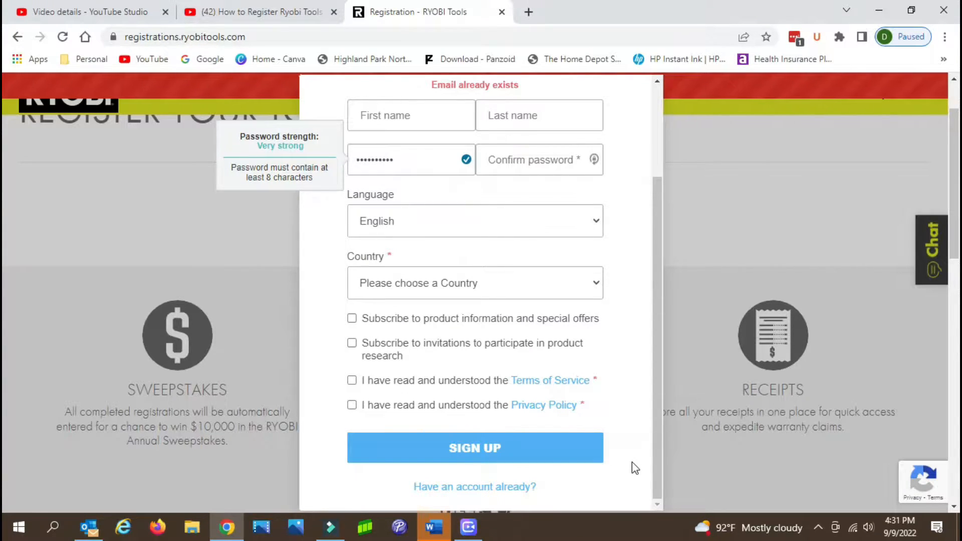
{"action": "left_click", "coordinate": [722, 183]}
{"action": "left_click", "coordinate": [506, 485]}
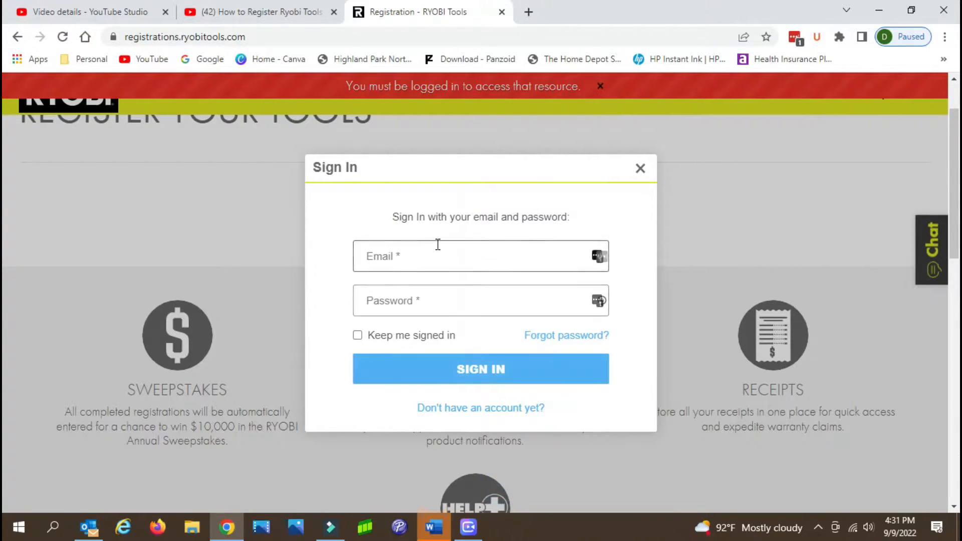
Sign in to the existing account with the account e-mail and password
{"action": "left_click", "coordinate": [438, 250]}
{"action": "left_click", "coordinate": [443, 293]}
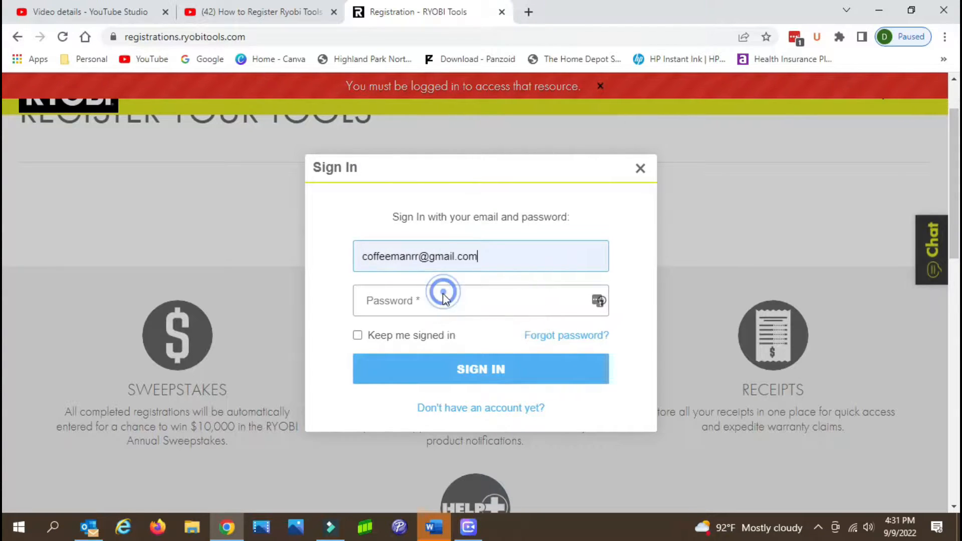
{"action": "left_click", "coordinate": [439, 303]}
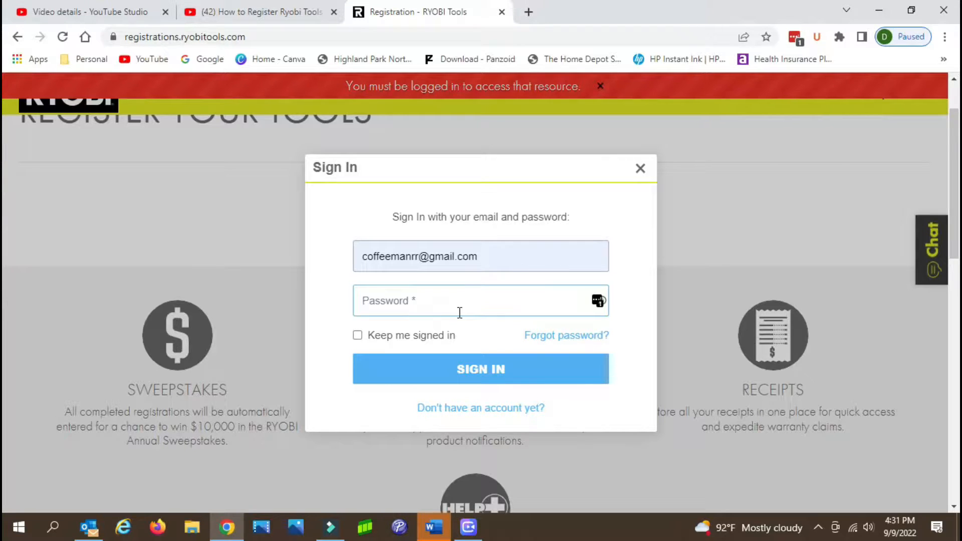
{"action": "type", "text": "•••••••••"}
{"action": "key", "text": "Return"}
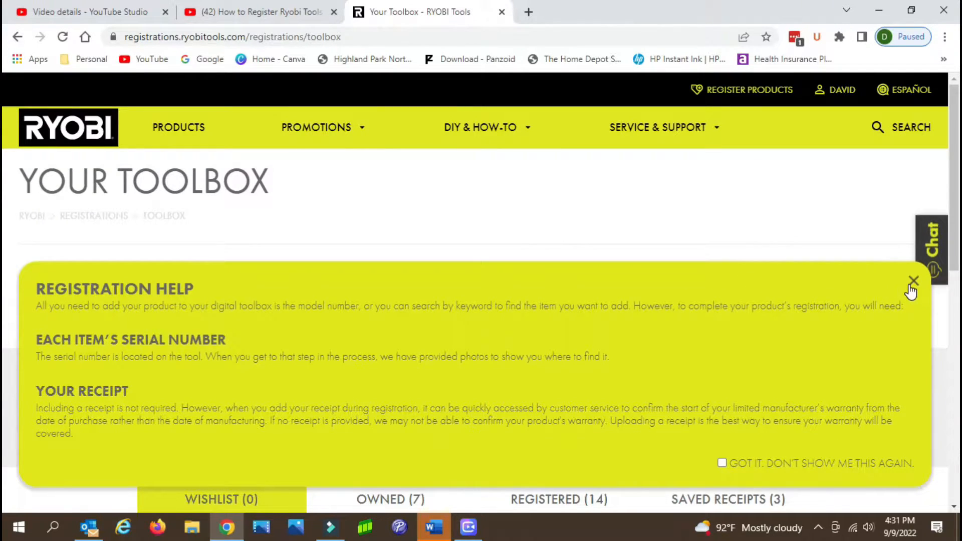
Dismiss the registration help notice and search the products to register for model number PCL480
{"action": "left_click", "coordinate": [912, 283]}
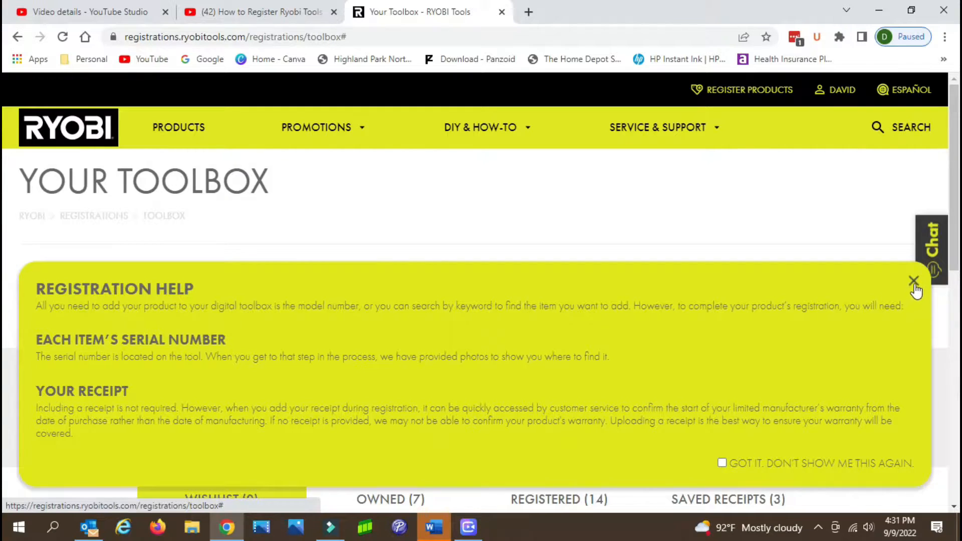
{"action": "scroll", "coordinate": [475, 331], "scroll_direction": "down", "scroll_amount": 3}
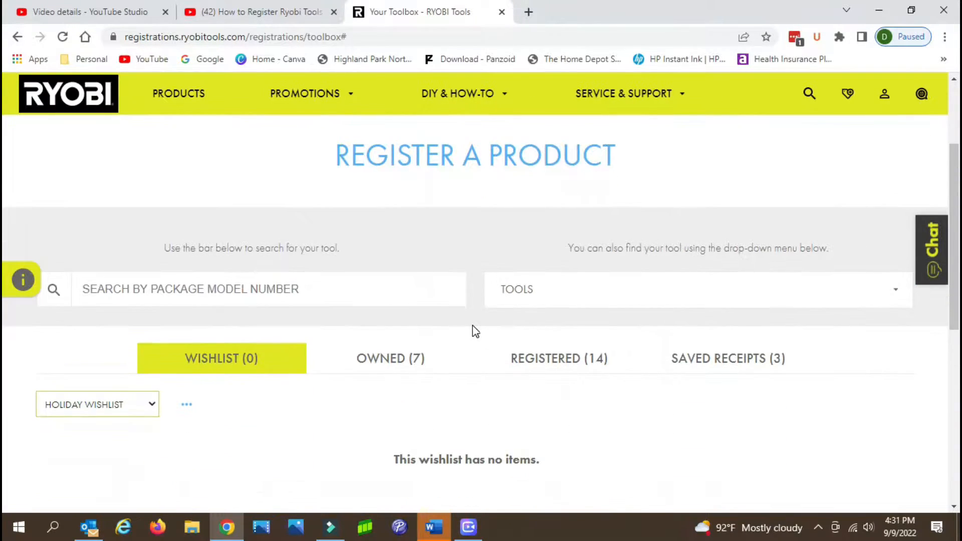
{"action": "left_click", "coordinate": [383, 293]}
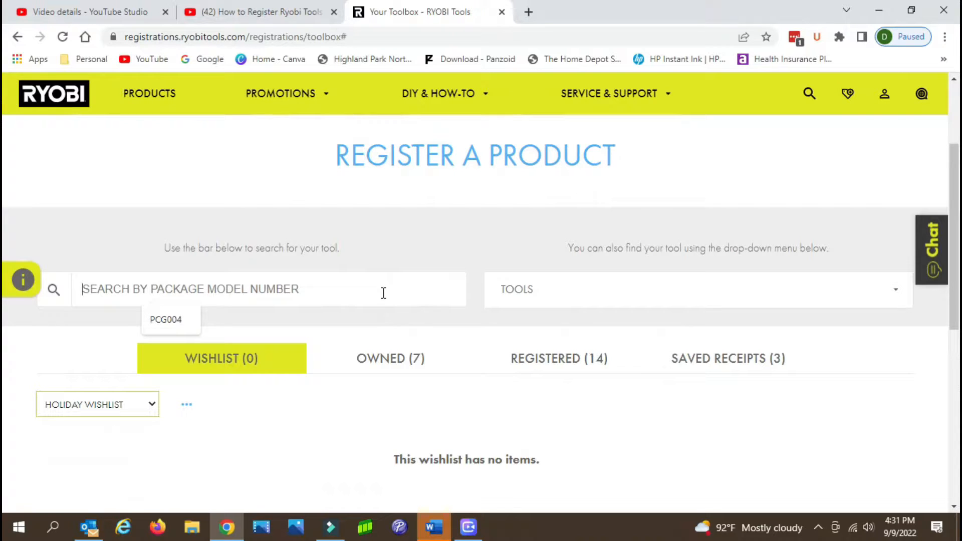
{"action": "type", "text": "P"}
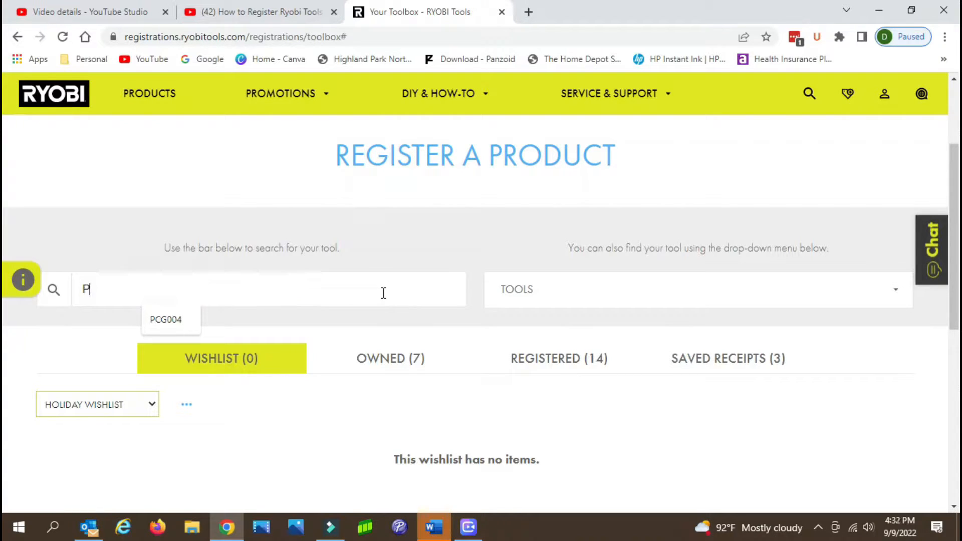
{"action": "type", "text": "CL480"}
{"action": "key", "text": "Return"}
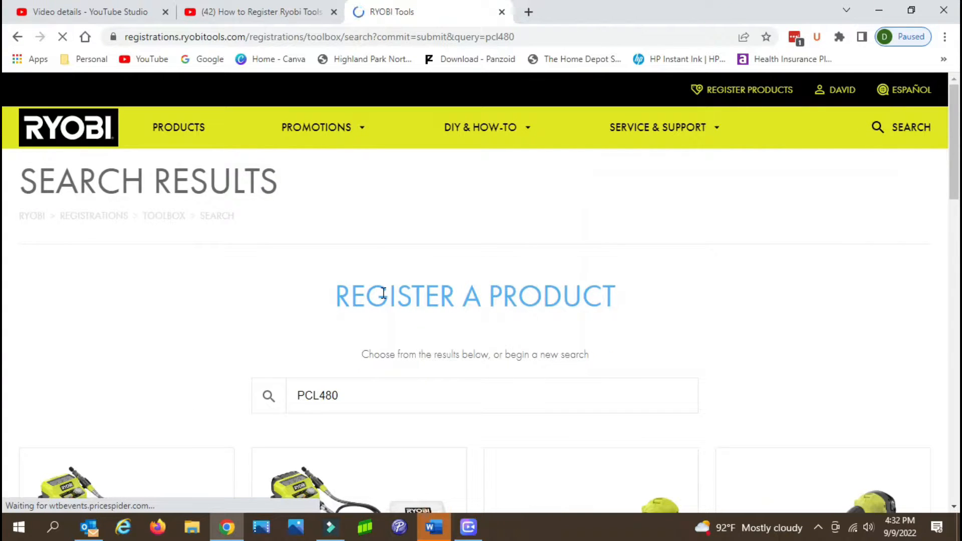
Add the 18V ONE+ Rotary Tool Station (PCL480B) to the toolbox and start completing its registration
{"action": "scroll", "coordinate": [432, 355], "scroll_direction": "down", "scroll_amount": 4}
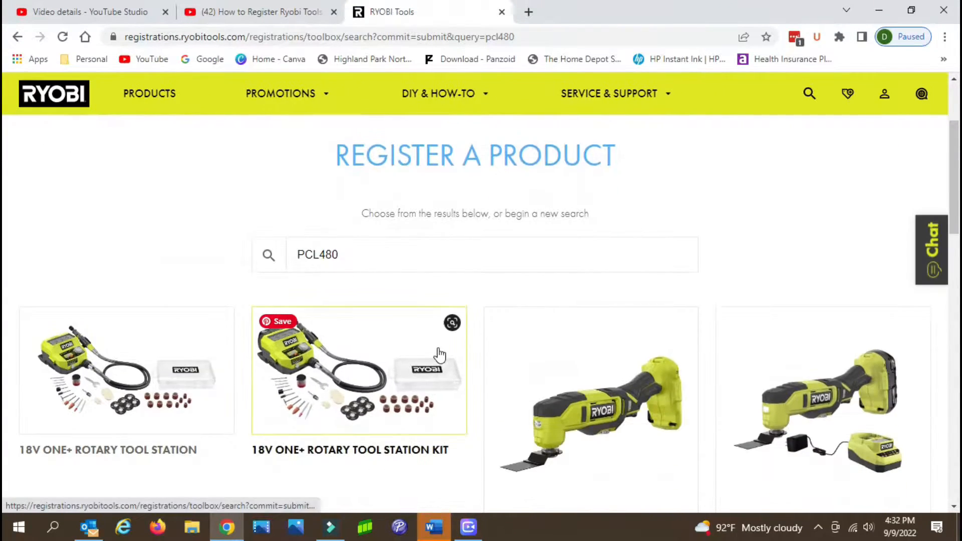
{"action": "scroll", "coordinate": [271, 406], "scroll_direction": "down", "scroll_amount": 1}
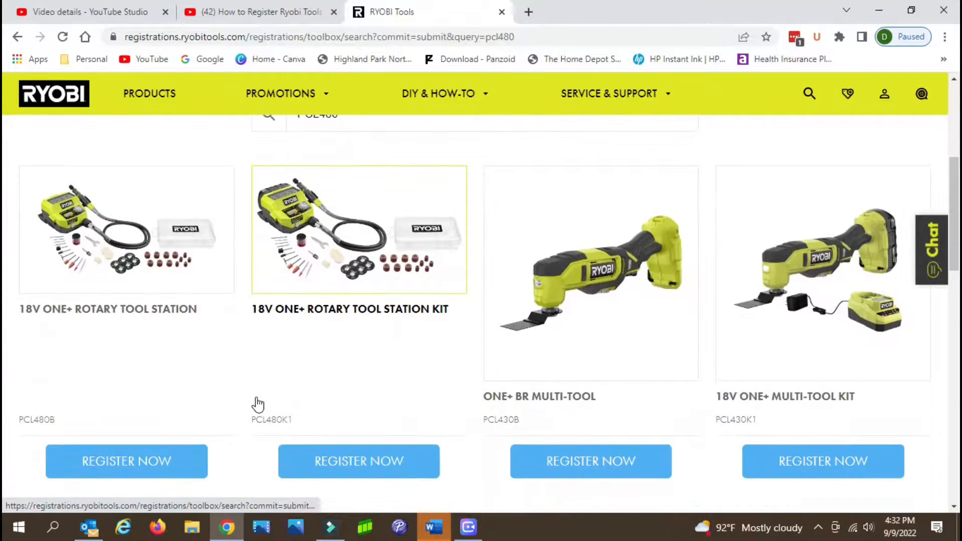
{"action": "scroll", "coordinate": [228, 401], "scroll_direction": "down", "scroll_amount": 1}
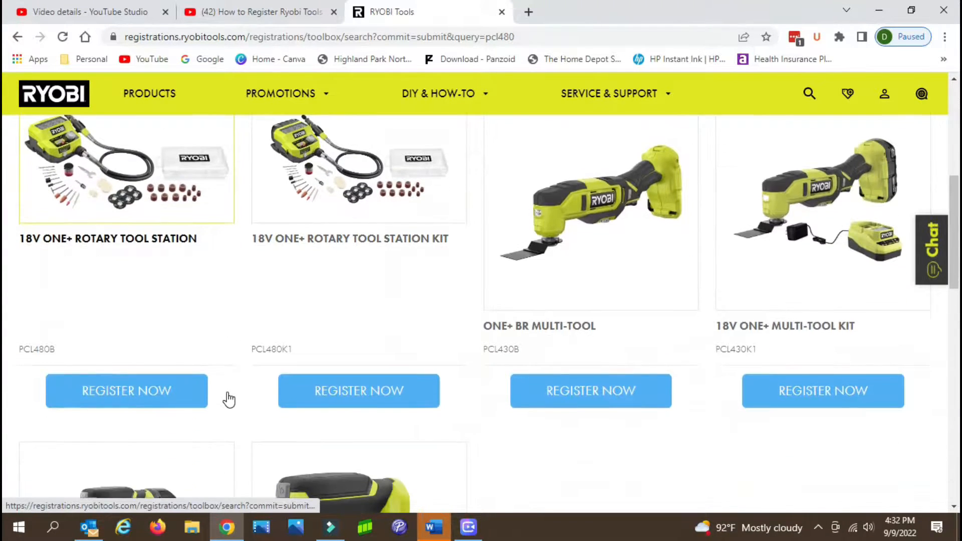
{"action": "scroll", "coordinate": [236, 401], "scroll_direction": "down", "scroll_amount": 2}
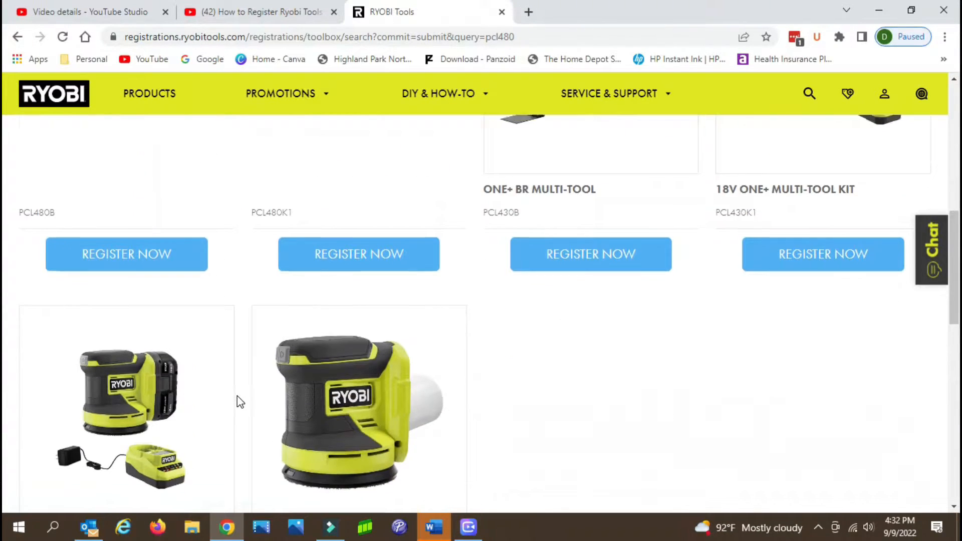
{"action": "scroll", "coordinate": [236, 396], "scroll_direction": "up", "scroll_amount": 2}
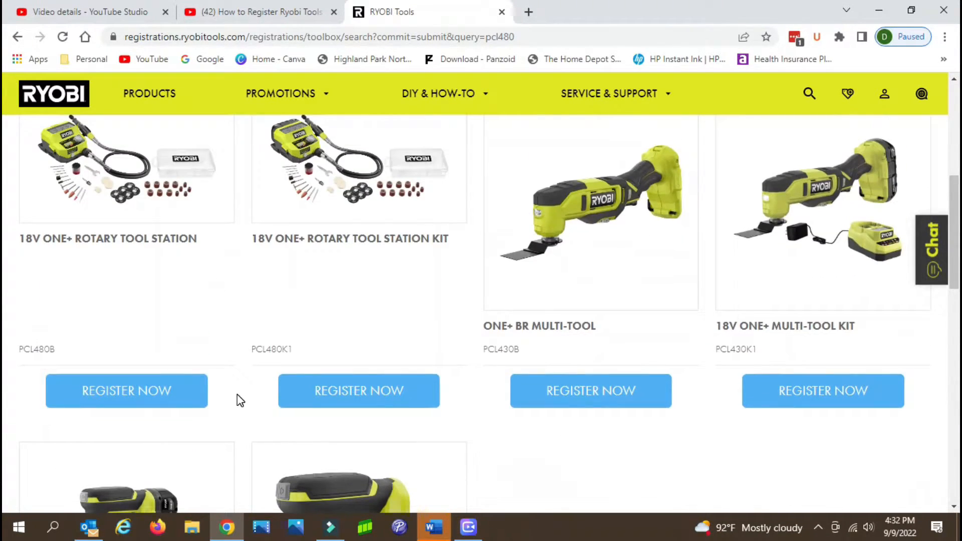
{"action": "left_click", "coordinate": [141, 398]}
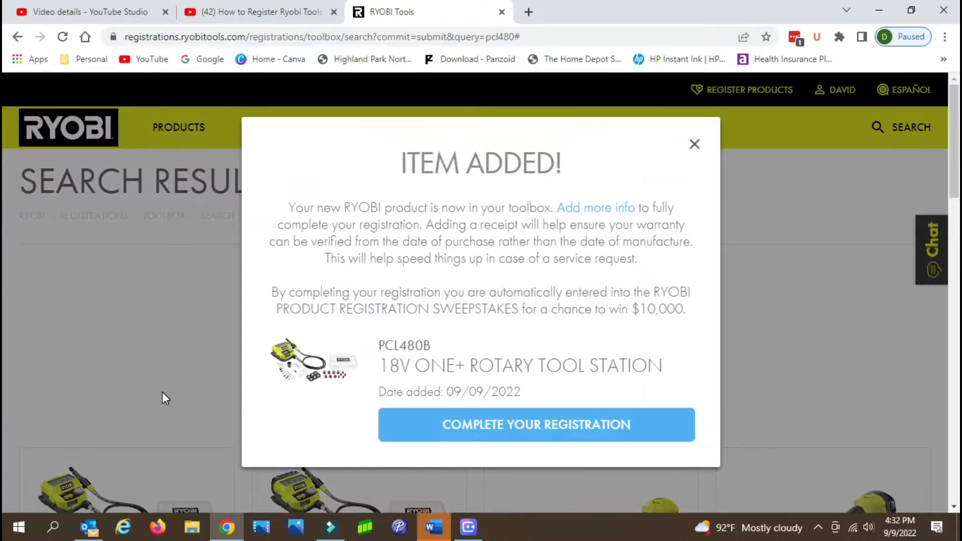
{"action": "left_click", "coordinate": [505, 433]}
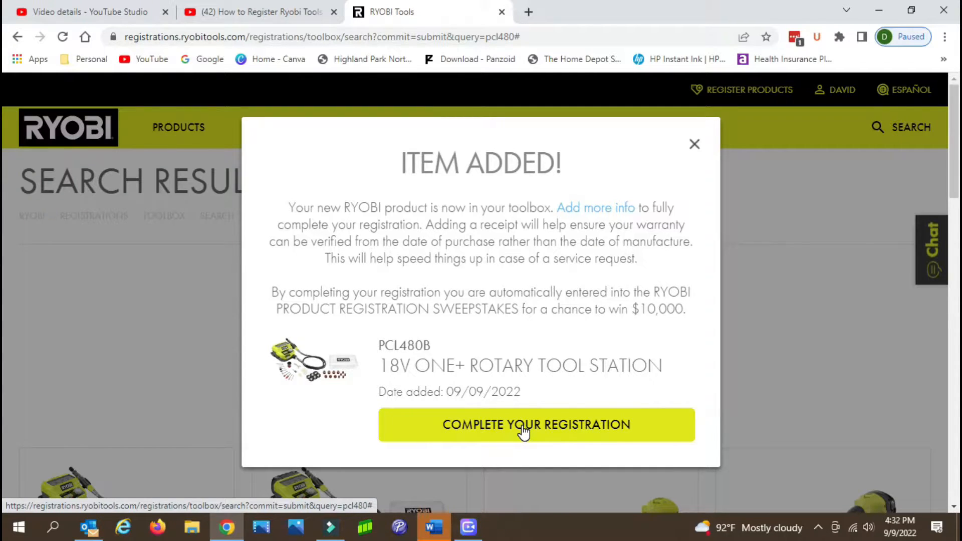
{"action": "left_click", "coordinate": [522, 432]}
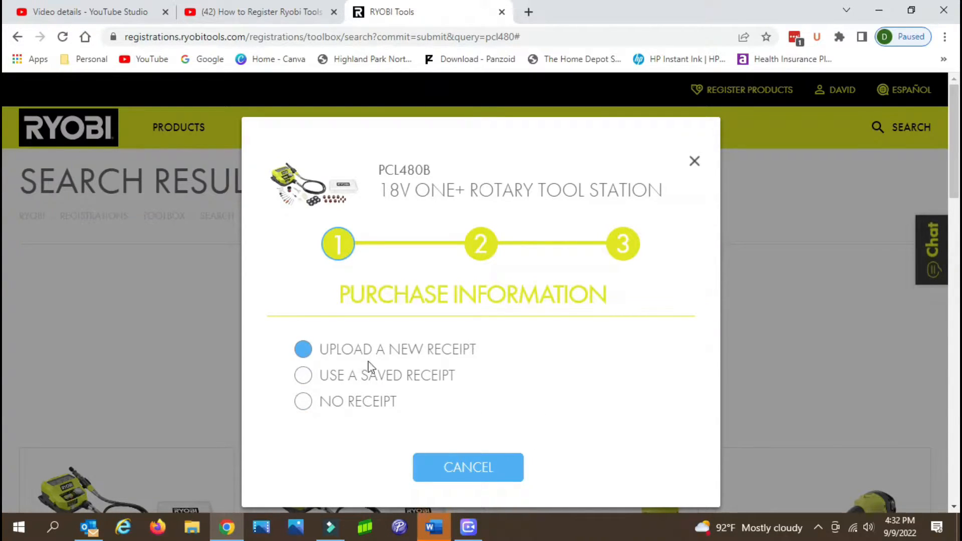
Choose the option to upload a new receipt and look at the purchase fields it requires
{"action": "left_click", "coordinate": [303, 349]}
{"action": "scroll", "coordinate": [529, 379], "scroll_direction": "down", "scroll_amount": 3}
{"action": "left_click", "coordinate": [504, 323]}
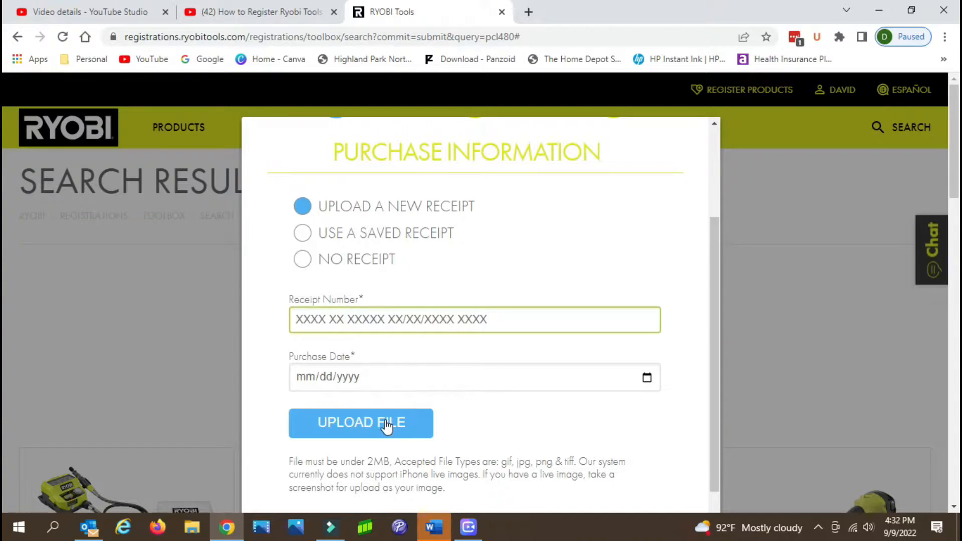
Choose the no-receipt option, set the purchase date to 09/01/2022, and continue to the serial number stage
{"action": "left_click", "coordinate": [470, 263]}
{"action": "left_click", "coordinate": [304, 268]}
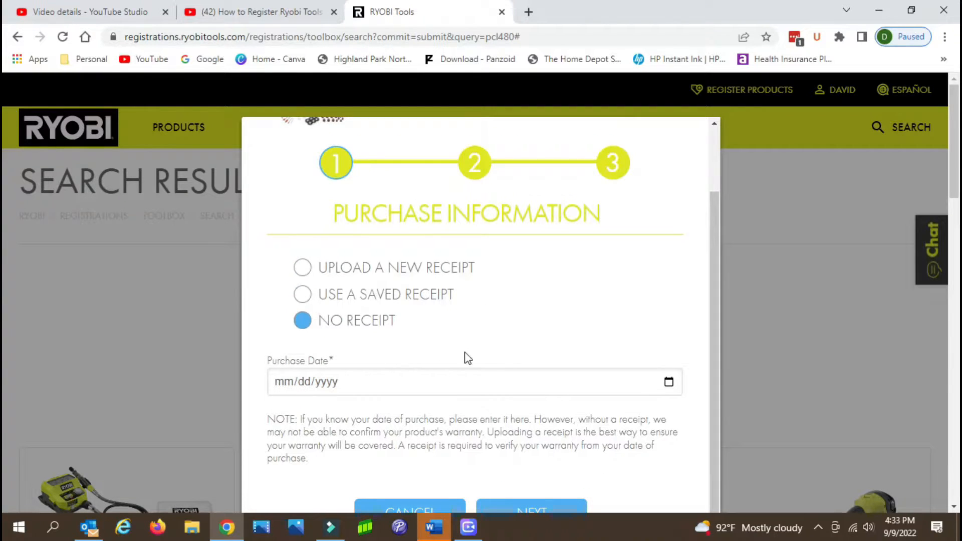
{"action": "left_click", "coordinate": [397, 380]}
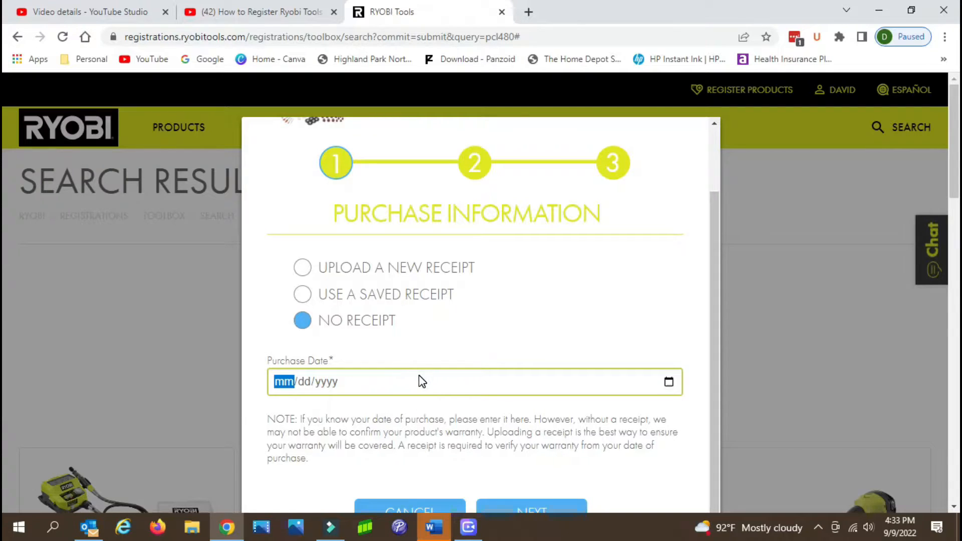
{"action": "type", "text": "09/"}
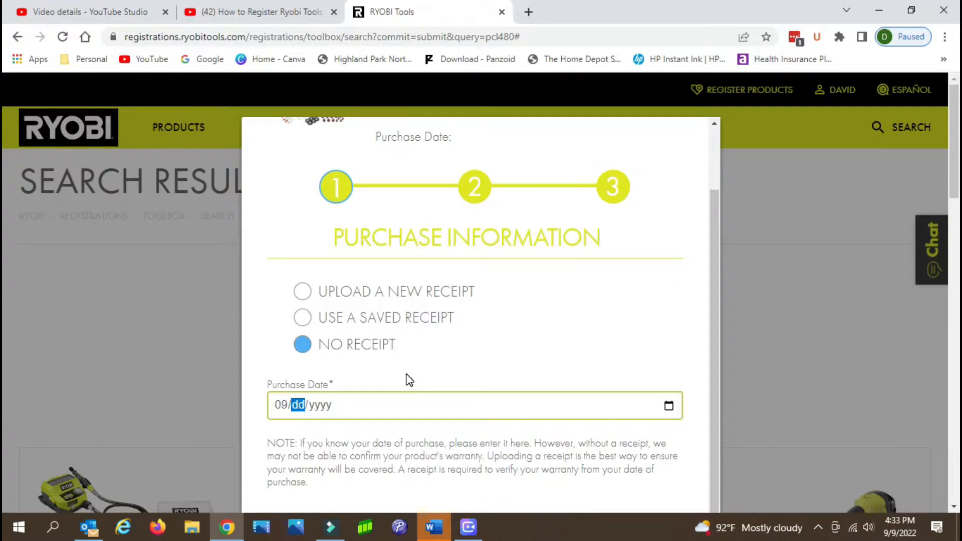
{"action": "type", "text": "01/2022"}
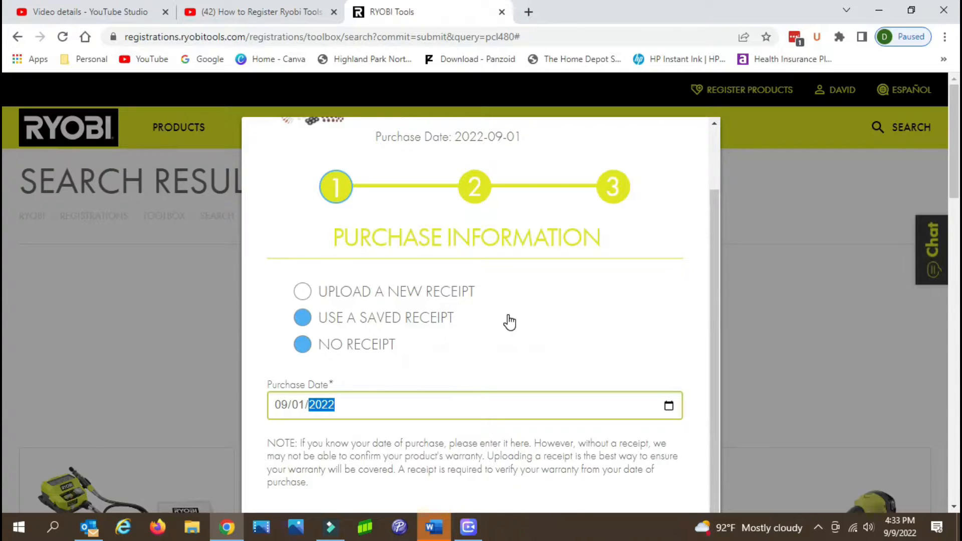
{"action": "scroll", "coordinate": [501, 326], "scroll_direction": "down", "scroll_amount": 1}
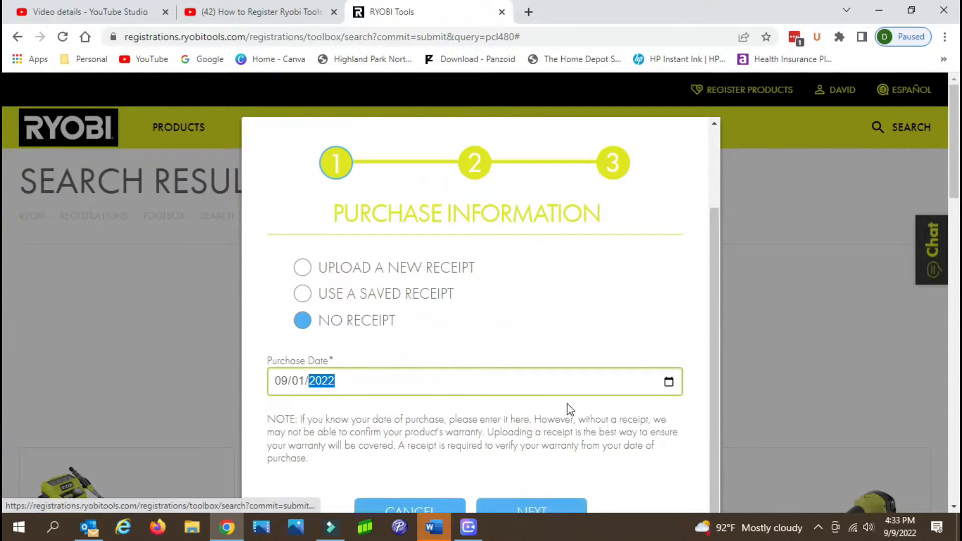
{"action": "scroll", "coordinate": [570, 409], "scroll_direction": "down", "scroll_amount": 4}
{"action": "left_click", "coordinate": [518, 303]}
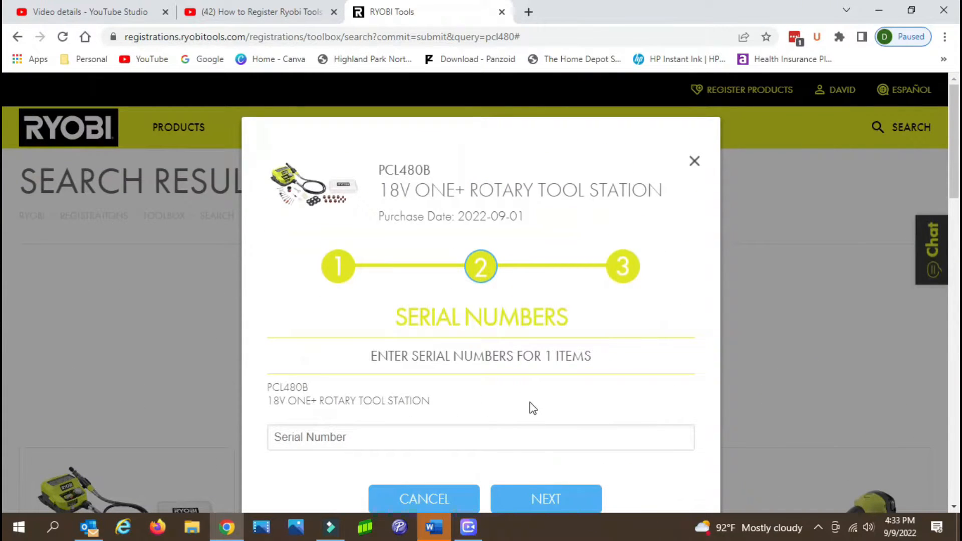
Fill in the rotary tool station's serial number with the saved suggestion and continue to the review stage
{"action": "scroll", "coordinate": [532, 407], "scroll_direction": "down", "scroll_amount": 3}
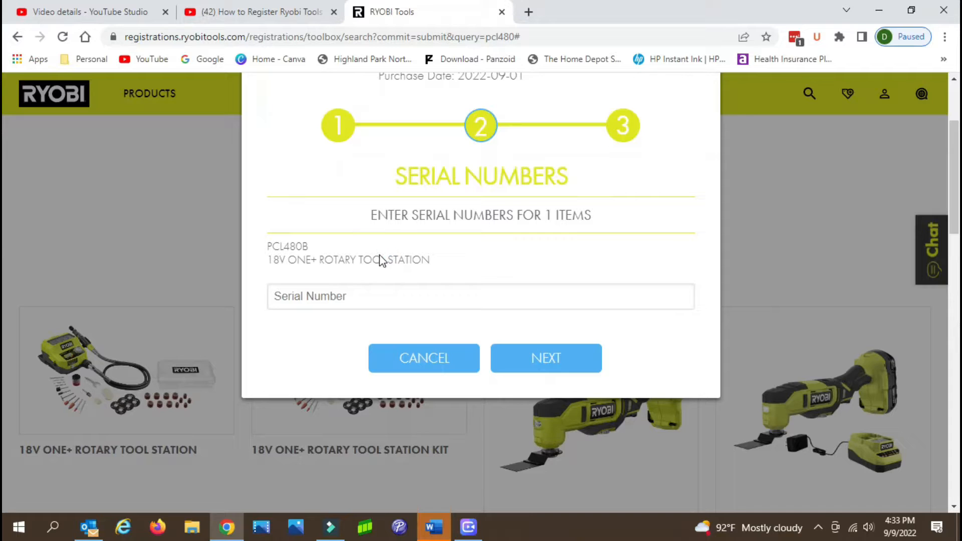
{"action": "left_click", "coordinate": [372, 297]}
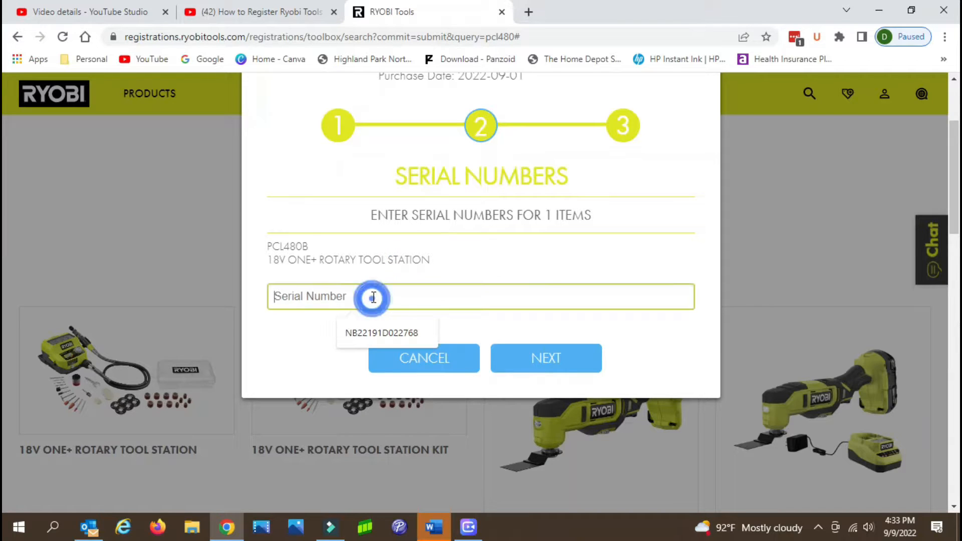
{"action": "left_click", "coordinate": [371, 335]}
{"action": "left_click", "coordinate": [371, 334]}
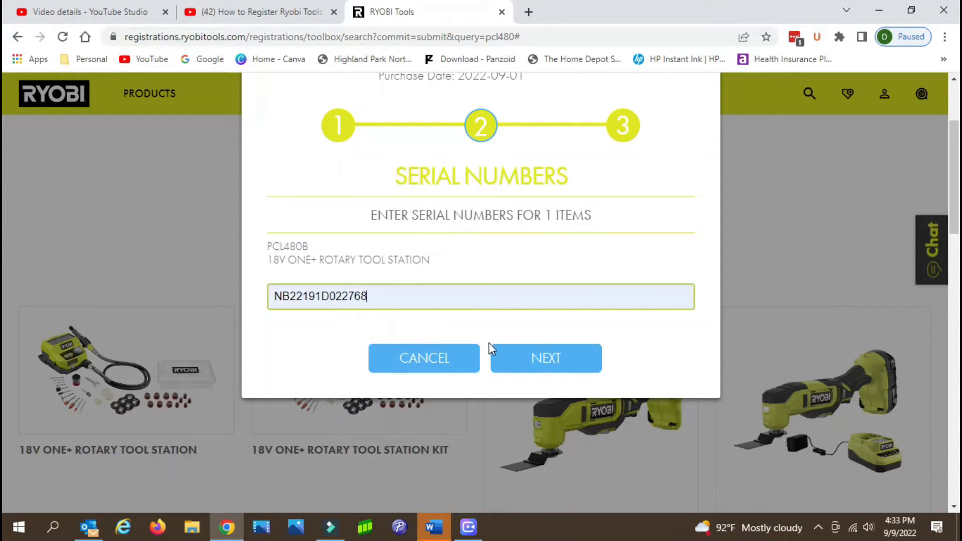
{"action": "left_click", "coordinate": [532, 368]}
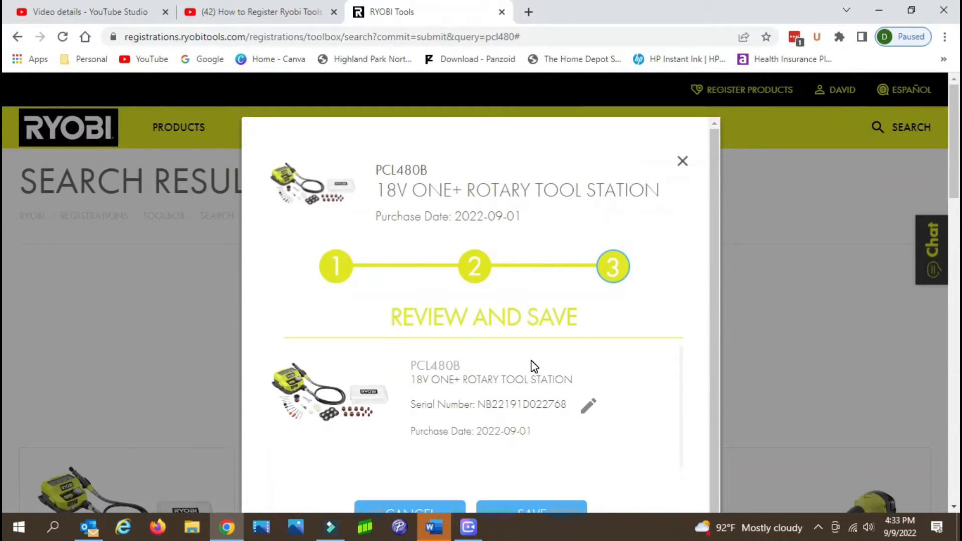
Save the reviewed rotary tool station registration and close the confirmation
{"action": "scroll", "coordinate": [641, 411], "scroll_direction": "down", "scroll_amount": 2}
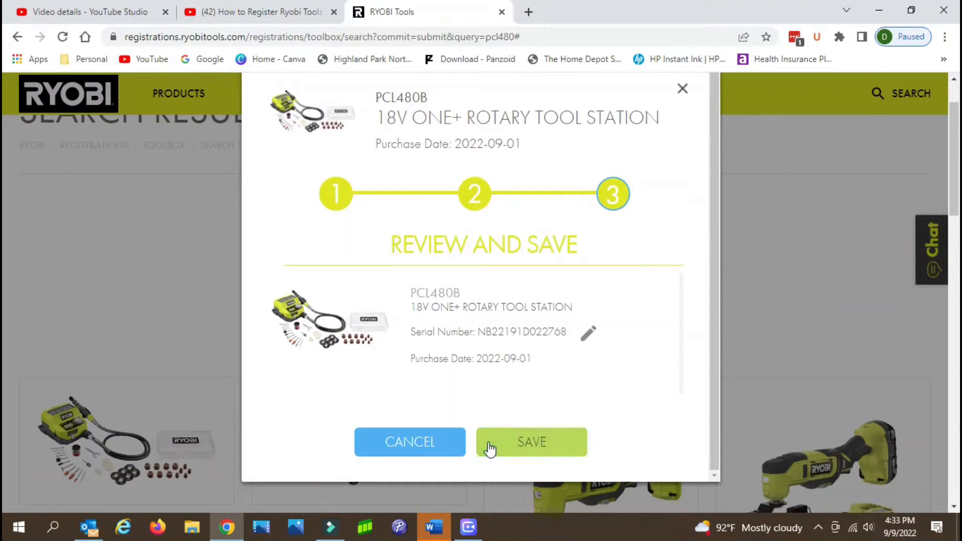
{"action": "left_click", "coordinate": [496, 450]}
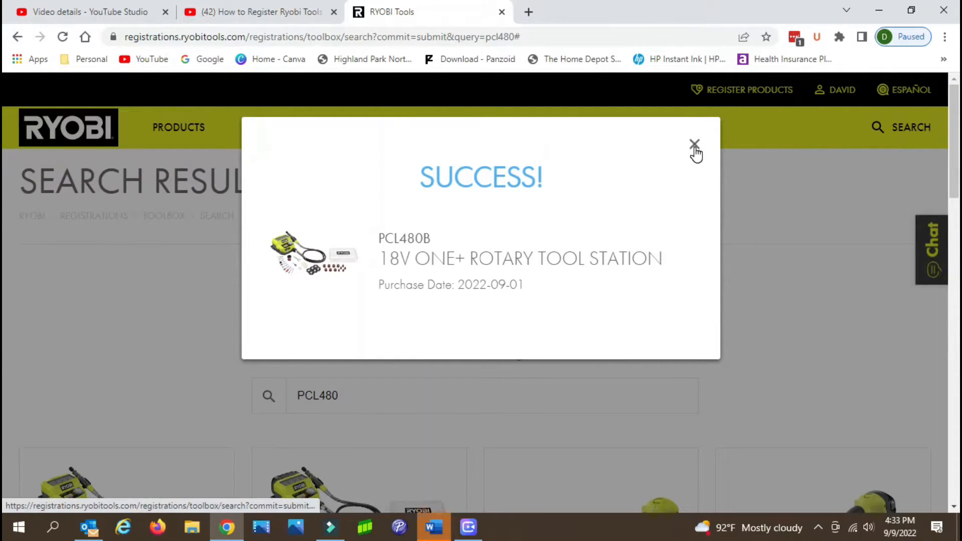
{"action": "left_click", "coordinate": [694, 150]}
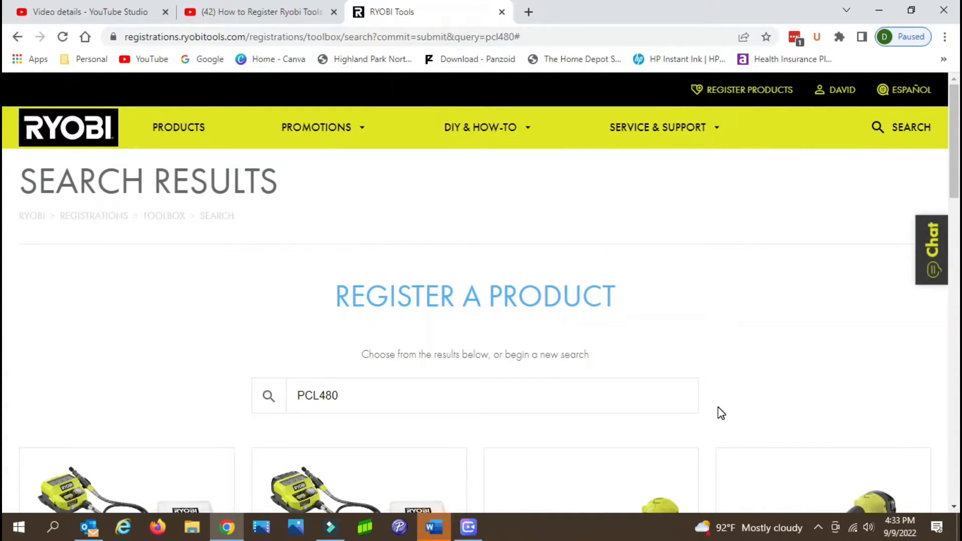
Open the account's toolbox, look through the registered products, and dismiss the registration help
{"action": "mouse_move", "coordinate": [816, 95]}
{"action": "left_click", "coordinate": [781, 181]}
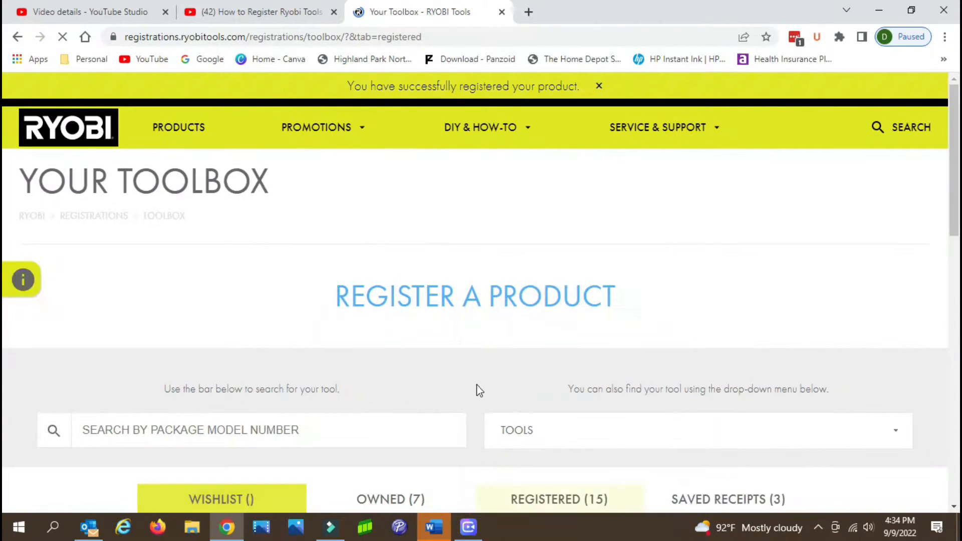
{"action": "scroll", "coordinate": [453, 402], "scroll_direction": "down", "scroll_amount": 5}
{"action": "scroll", "coordinate": [471, 399], "scroll_direction": "down", "scroll_amount": 7}
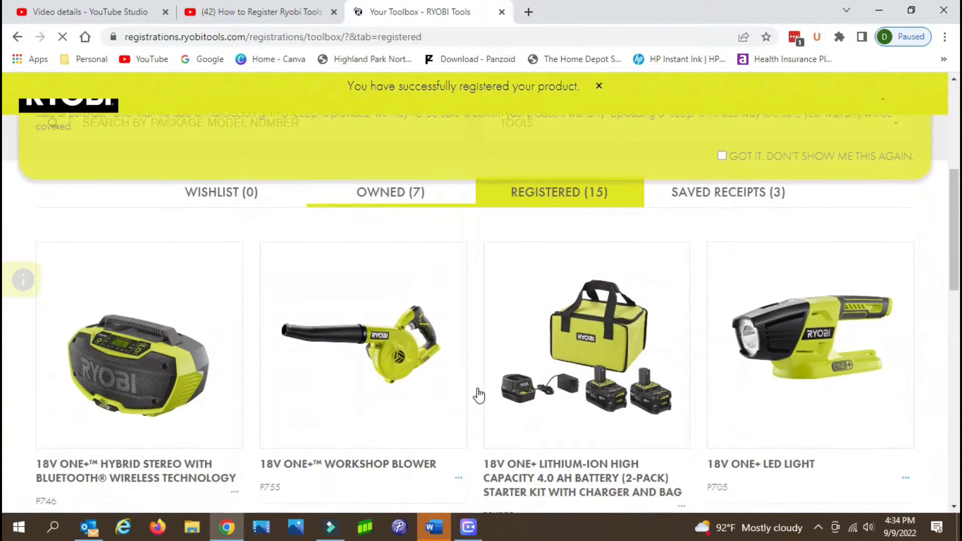
{"action": "scroll", "coordinate": [477, 390], "scroll_direction": "down", "scroll_amount": 5}
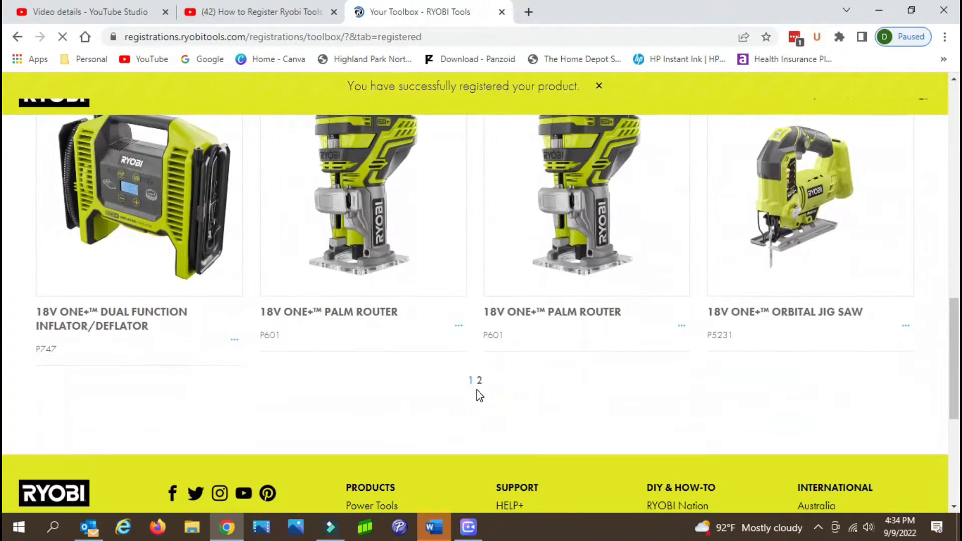
{"action": "scroll", "coordinate": [476, 391], "scroll_direction": "up", "scroll_amount": 8}
{"action": "scroll", "coordinate": [471, 373], "scroll_direction": "up", "scroll_amount": 10}
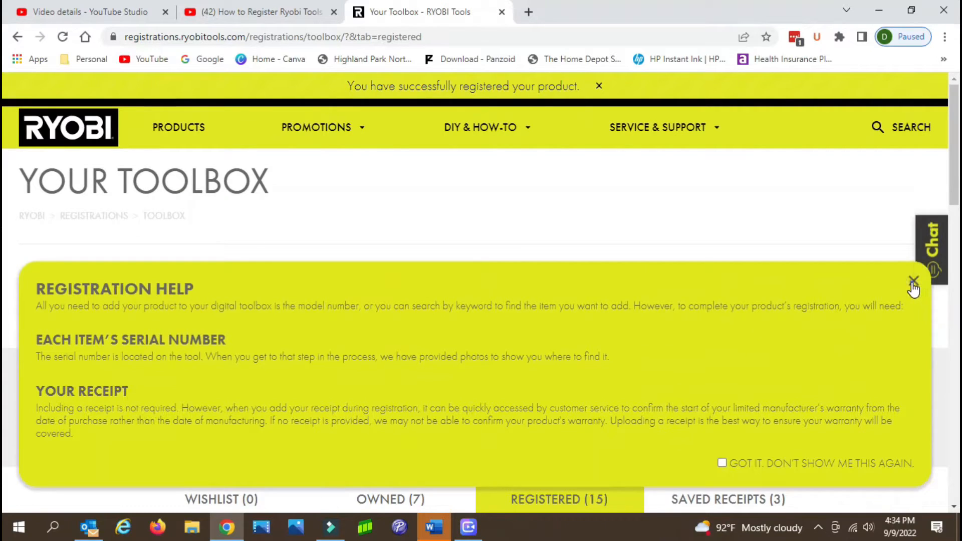
{"action": "left_click", "coordinate": [914, 284]}
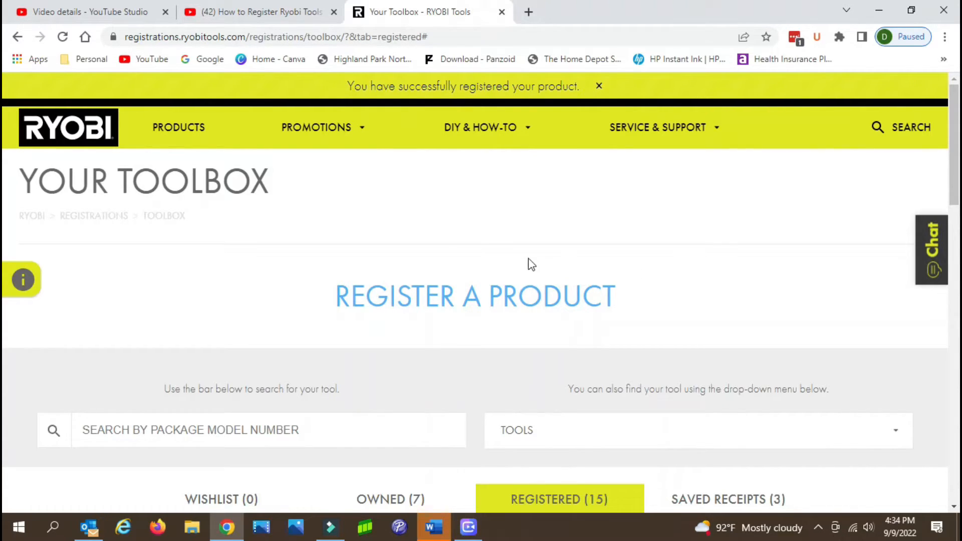
Search the product registration page for the package model number RY404010VNM
{"action": "left_click", "coordinate": [311, 428]}
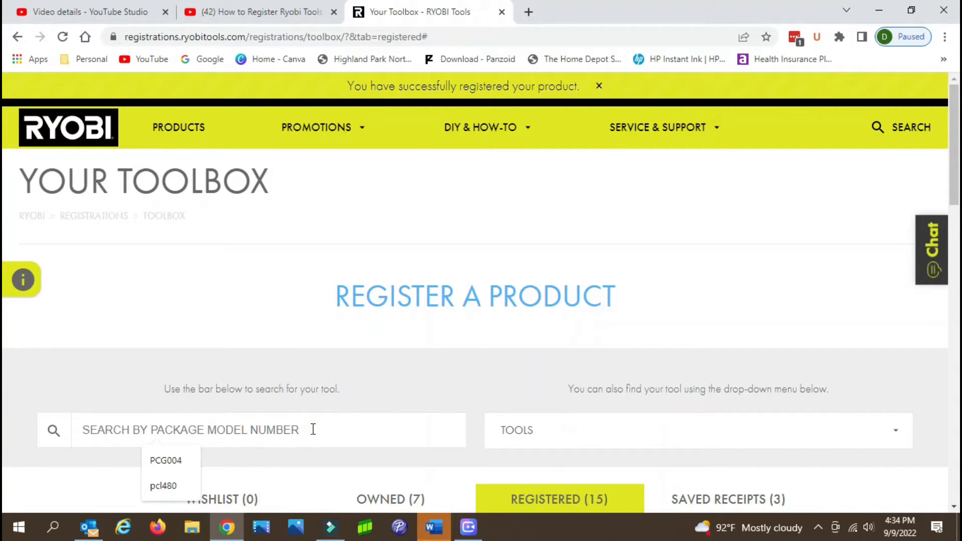
{"action": "type", "text": "RY4040"}
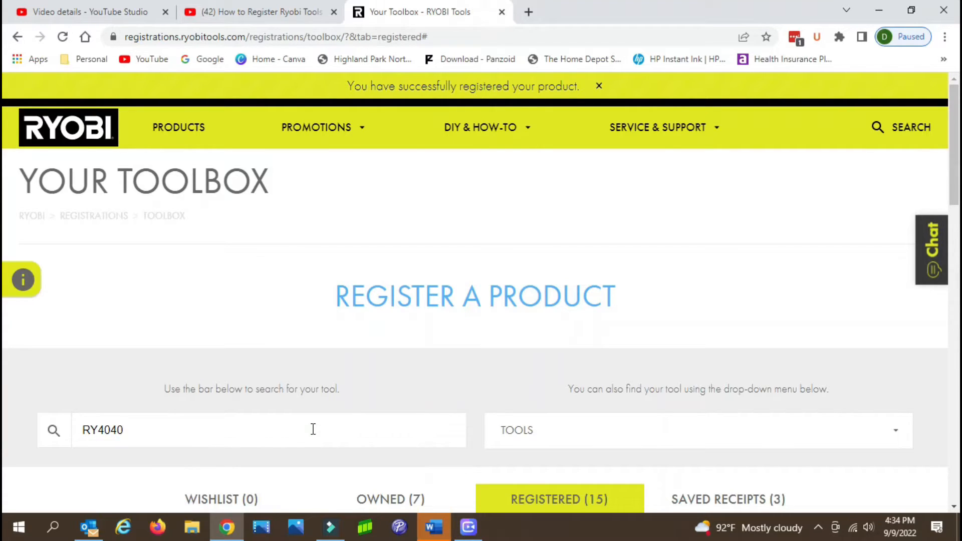
{"action": "type", "text": "10VNM"}
{"action": "key", "text": "Return"}
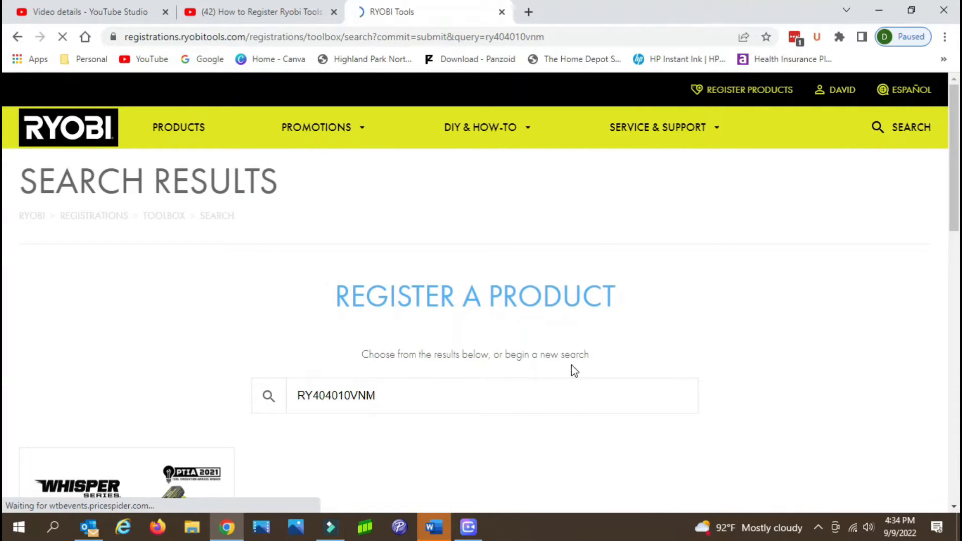
Add the 40V HP Brushless Whisper Series 730 CFM Blower Kit to the toolbox and start completing its registration
{"action": "scroll", "coordinate": [446, 416], "scroll_direction": "down", "scroll_amount": 3}
{"action": "scroll", "coordinate": [354, 418], "scroll_direction": "down", "scroll_amount": 3}
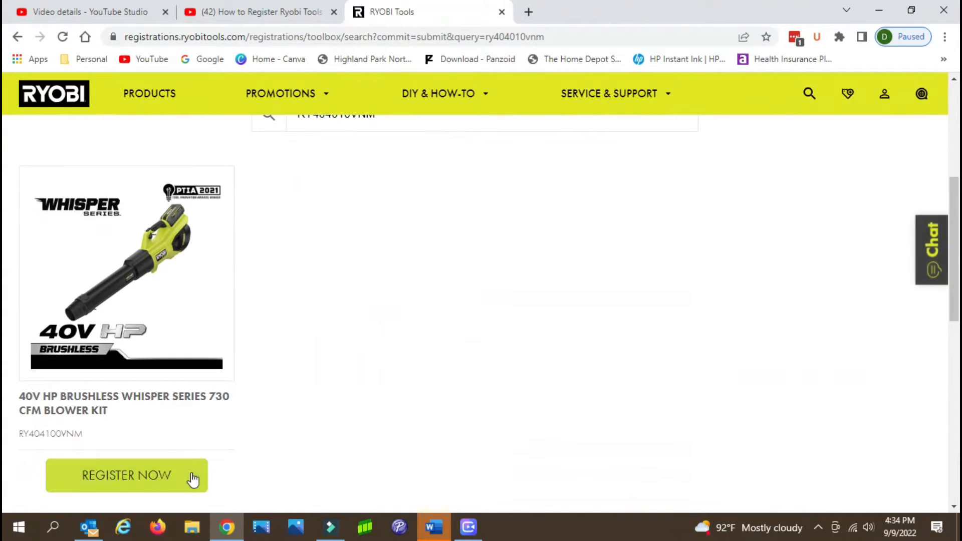
{"action": "left_click", "coordinate": [143, 475]}
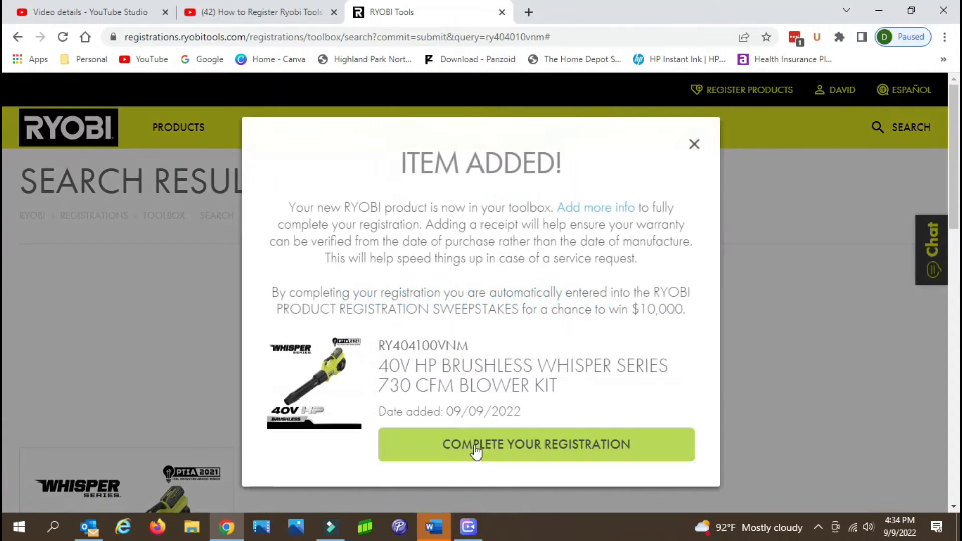
{"action": "left_click", "coordinate": [467, 451]}
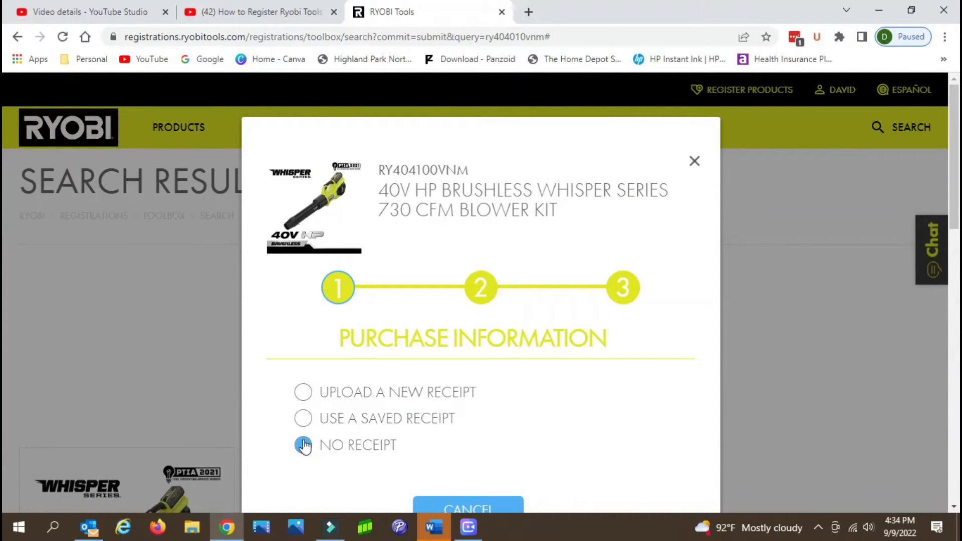
Choose the new receipt upload for the blower kit and look at the purchase fields and file requirements
{"action": "left_click", "coordinate": [306, 396]}
{"action": "scroll", "coordinate": [615, 421], "scroll_direction": "down", "scroll_amount": 4}
{"action": "scroll", "coordinate": [616, 419], "scroll_direction": "up", "scroll_amount": 3}
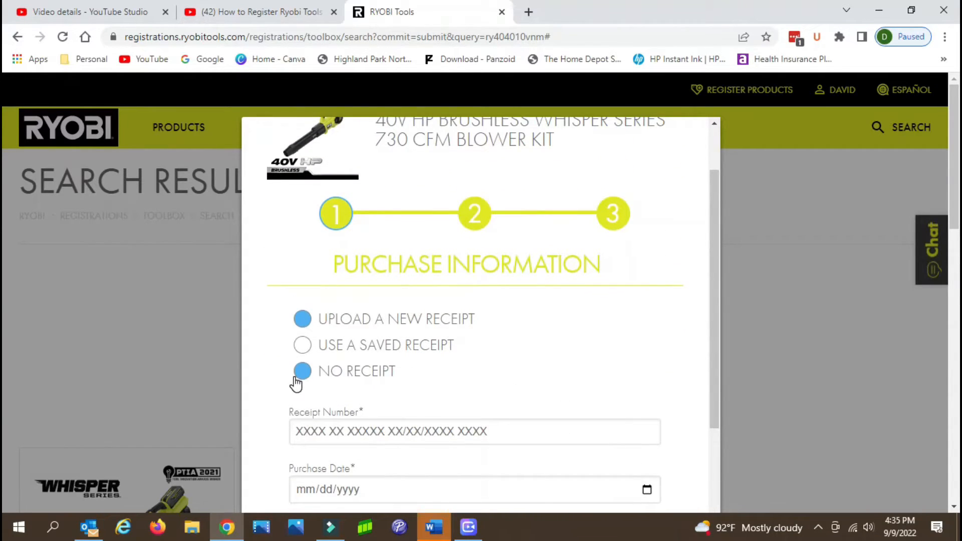
{"action": "scroll", "coordinate": [532, 401], "scroll_direction": "down", "scroll_amount": 4}
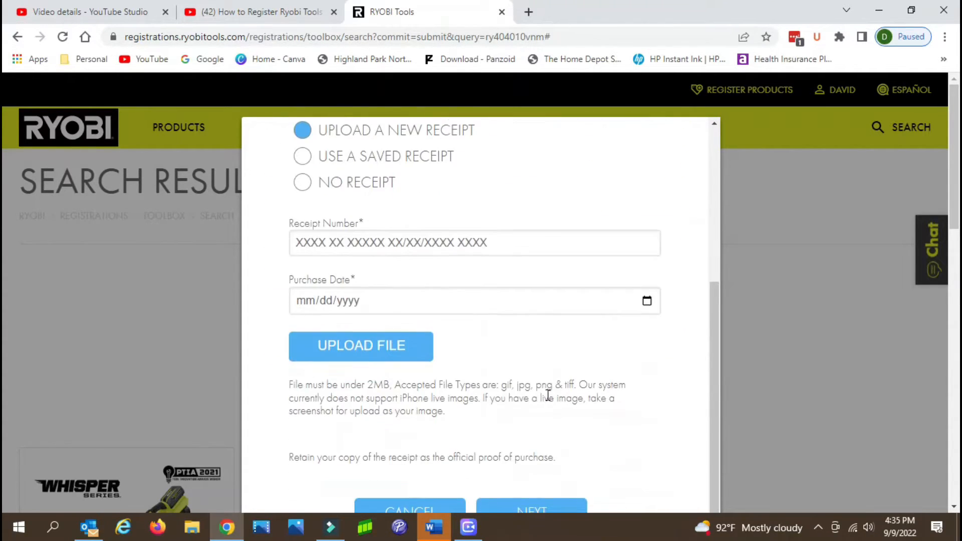
Browse the Desktop folder for a receipt file to upload, and cancel the file selection
{"action": "left_click", "coordinate": [378, 348]}
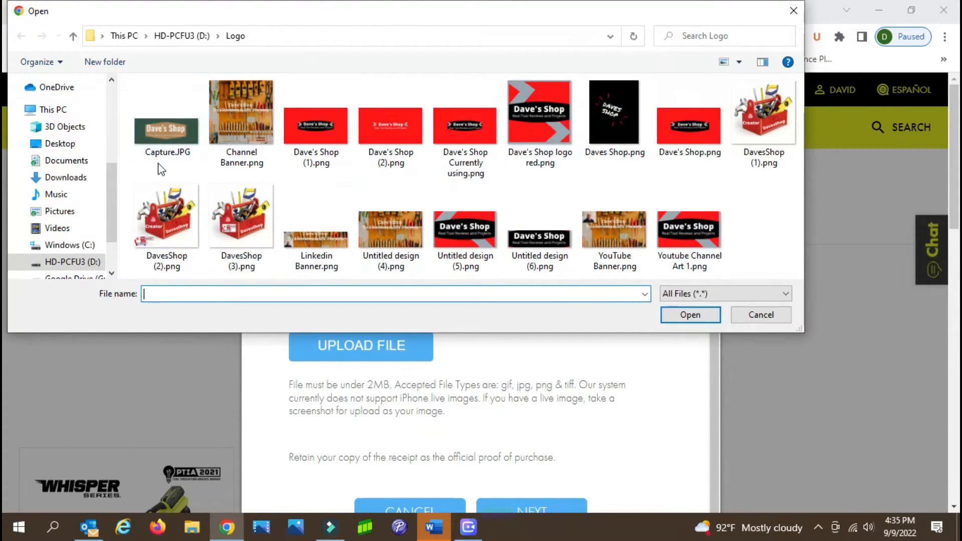
{"action": "left_click", "coordinate": [69, 146]}
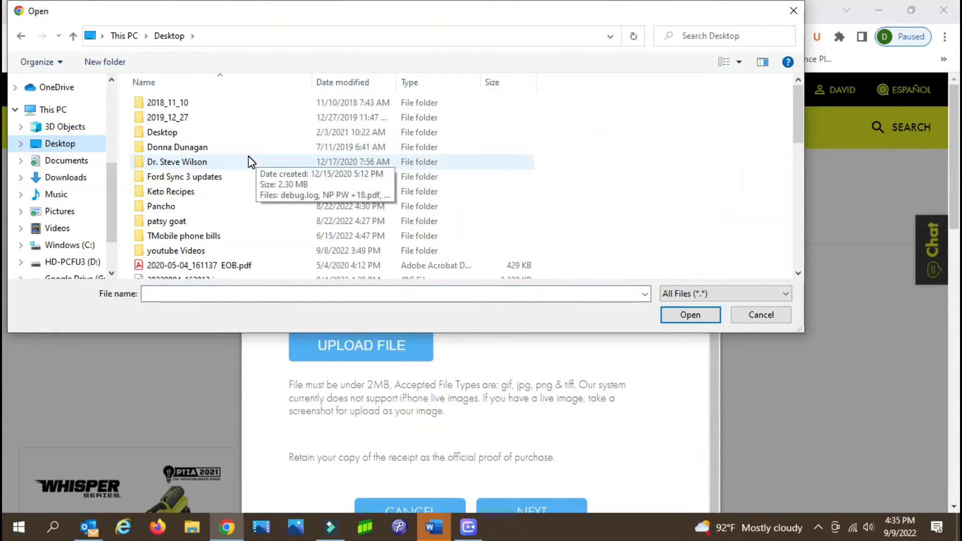
{"action": "scroll", "coordinate": [249, 171], "scroll_direction": "down", "scroll_amount": 3}
{"action": "scroll", "coordinate": [249, 176], "scroll_direction": "up", "scroll_amount": 3}
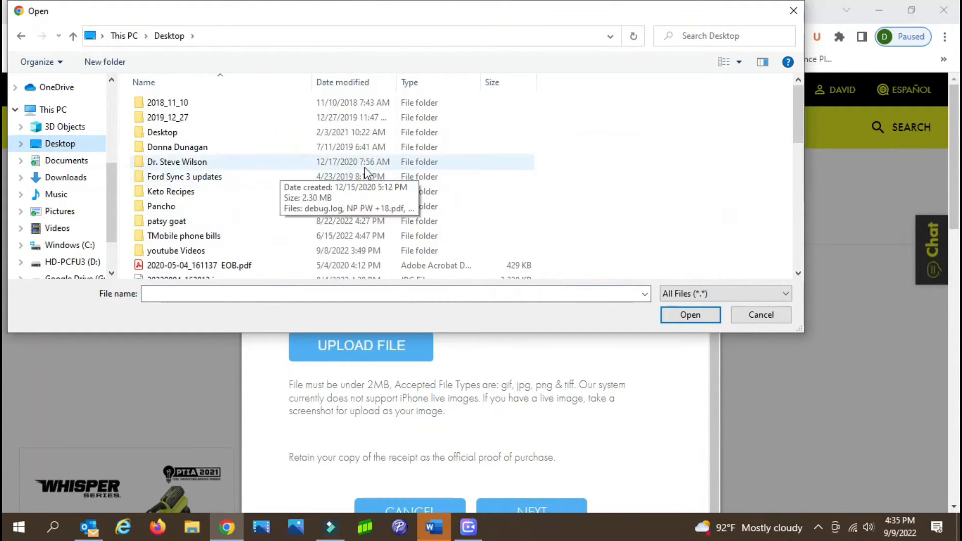
{"action": "left_click", "coordinate": [755, 321]}
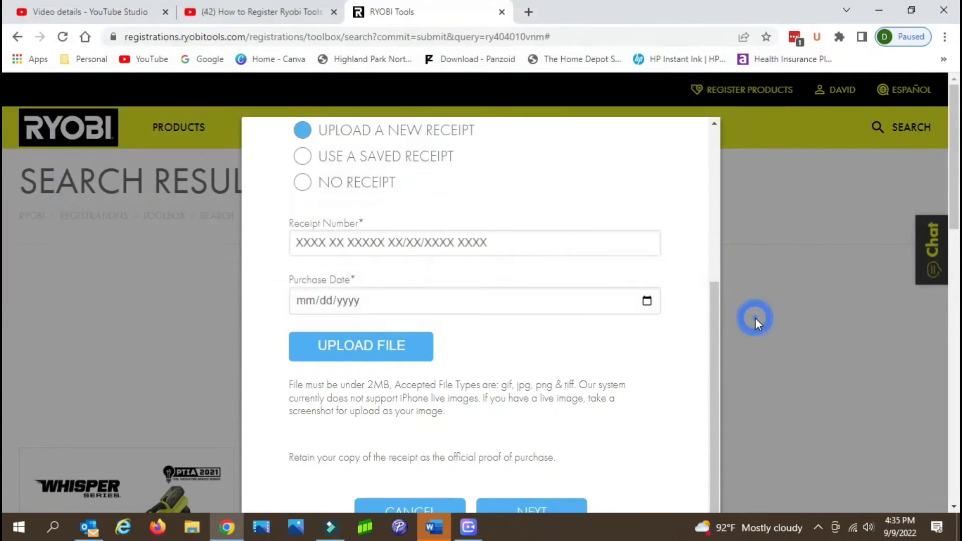
Choose the no-receipt option for the blower kit, enter the purchase date 08/23/0022, and continue to the serial numbers
{"action": "scroll", "coordinate": [398, 268], "scroll_direction": "up", "scroll_amount": 3}
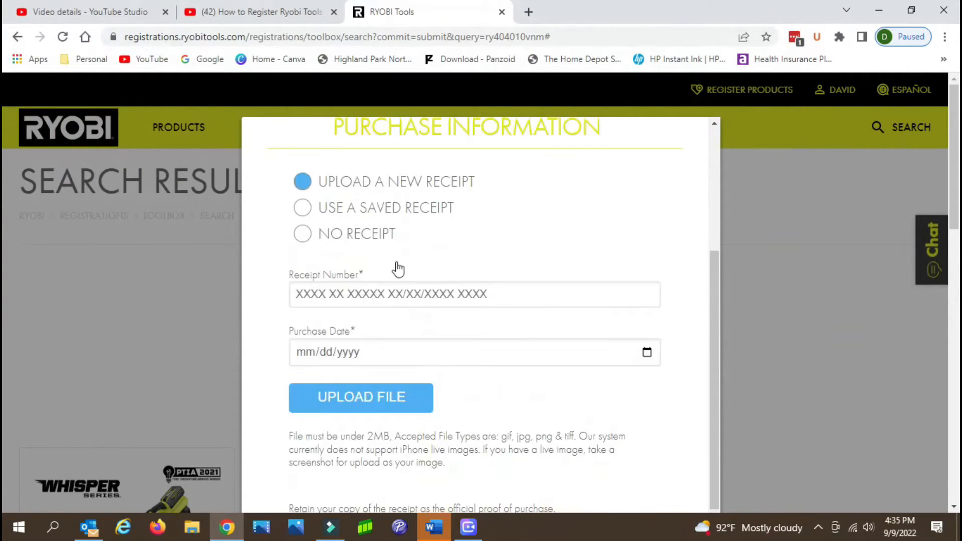
{"action": "left_click", "coordinate": [306, 326]}
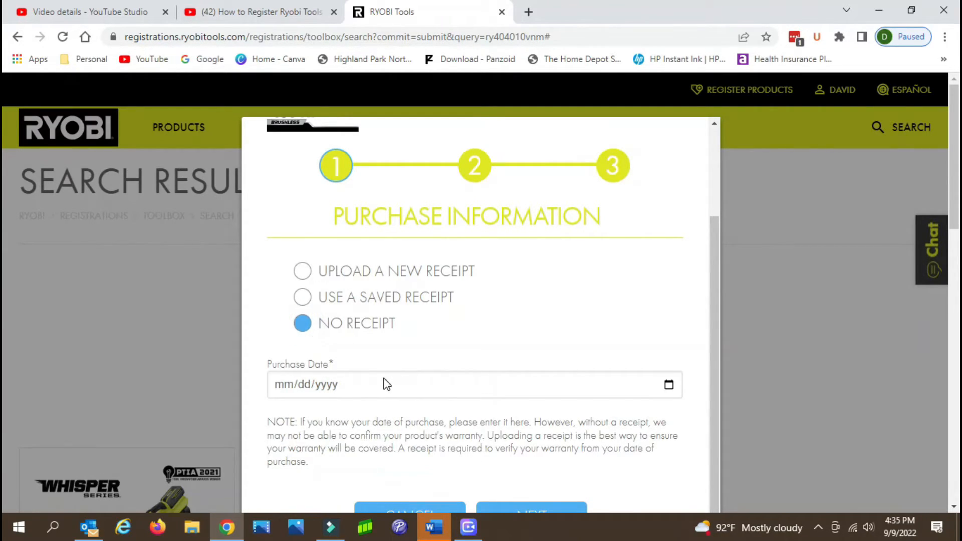
{"action": "left_click", "coordinate": [383, 380]}
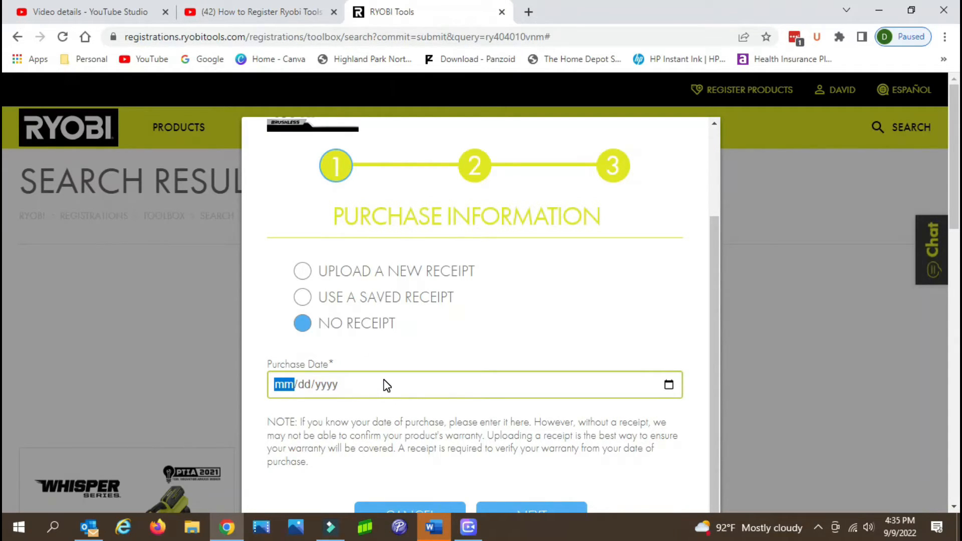
{"action": "type", "text": "08/23/0022"}
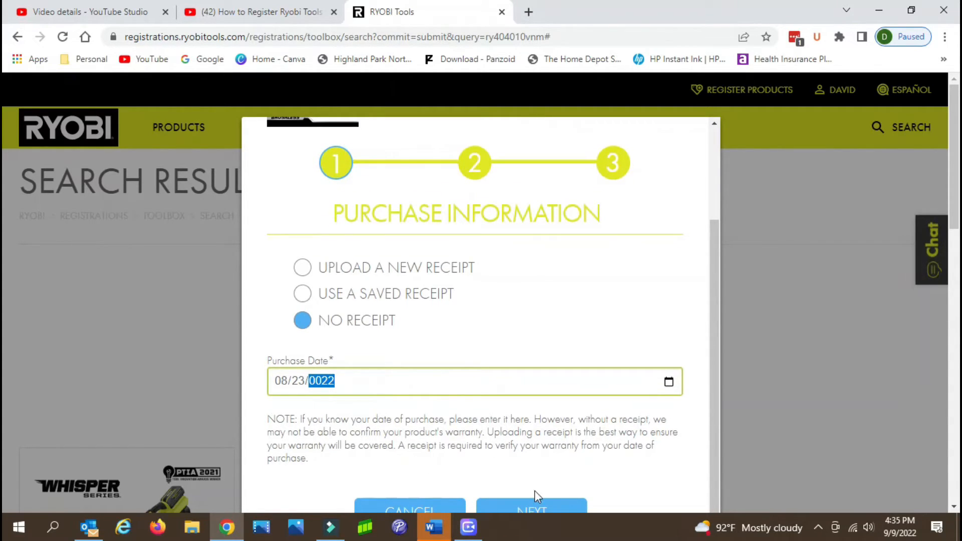
{"action": "left_click", "coordinate": [534, 507]}
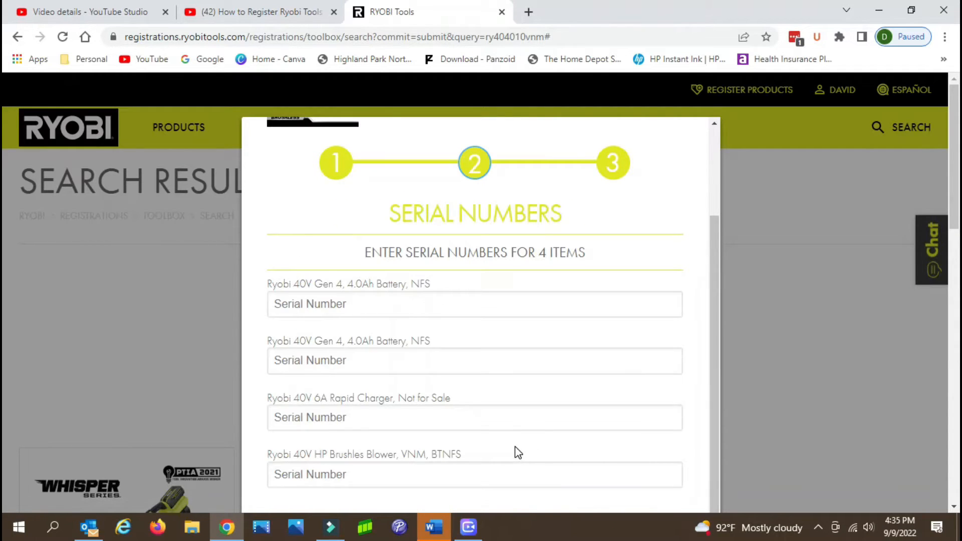
Review the serial number fields for the blower kit's batteries, charger and blower, and close the registration form without saving
{"action": "scroll", "coordinate": [548, 452], "scroll_direction": "down", "scroll_amount": 1}
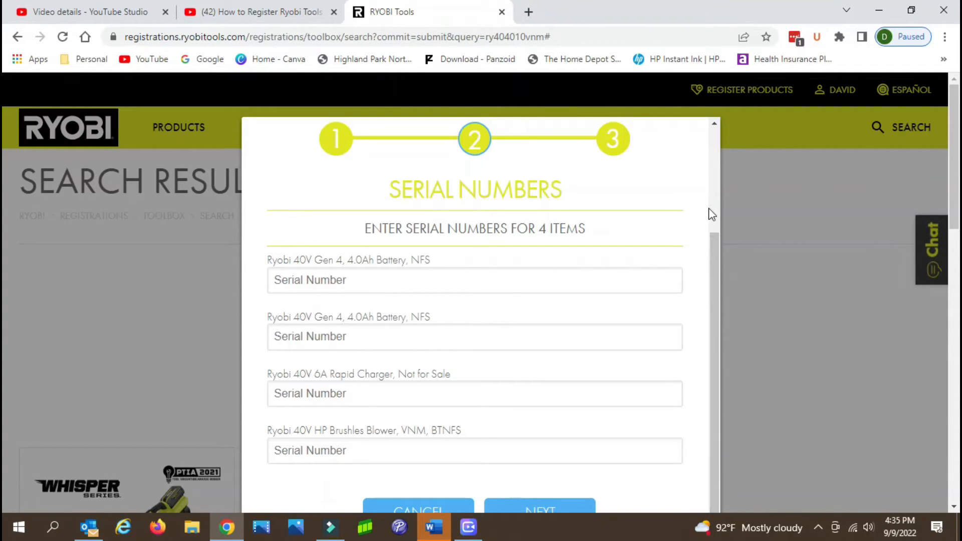
{"action": "left_click", "coordinate": [756, 410]}
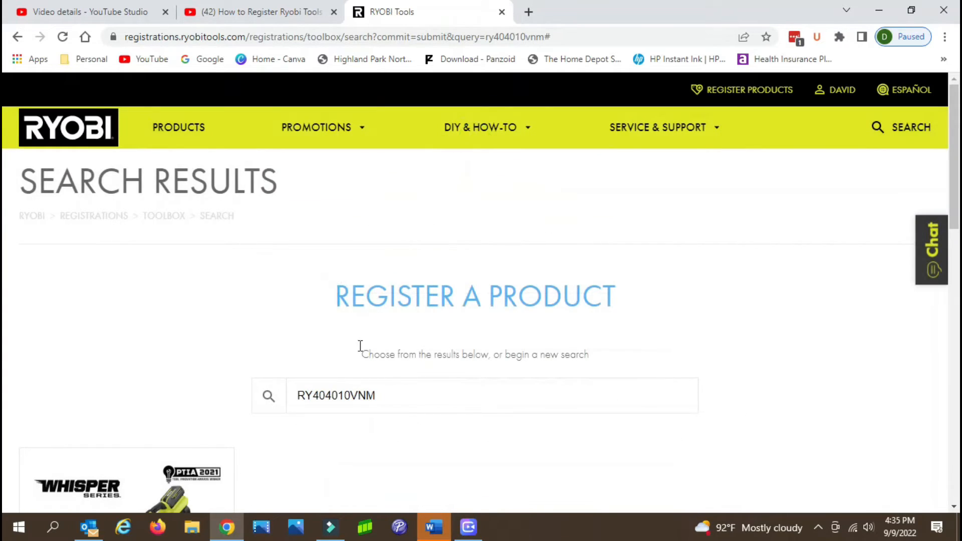